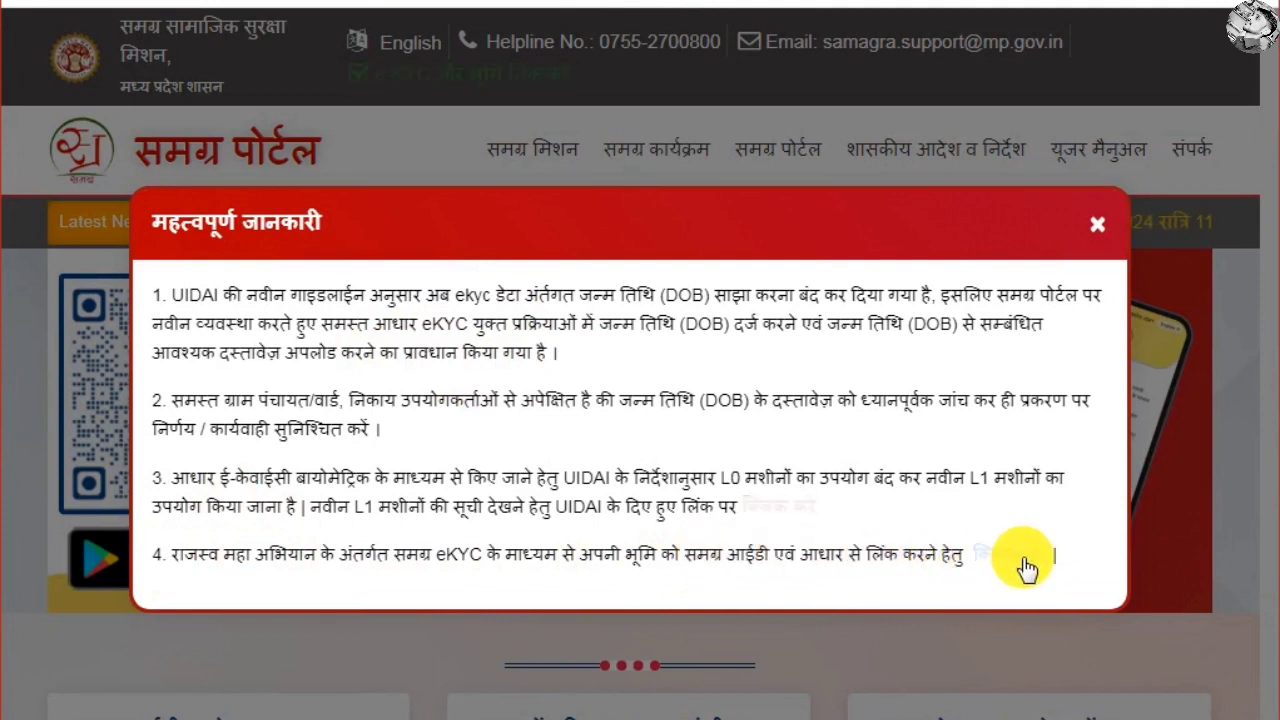
- Dismiss the महत्वपूर्ण जानकारी notice and open the e-KYC और भूमि लिंक करें service for updating the Samagra profile
{"action": "left_click", "coordinate": [1095, 228]}
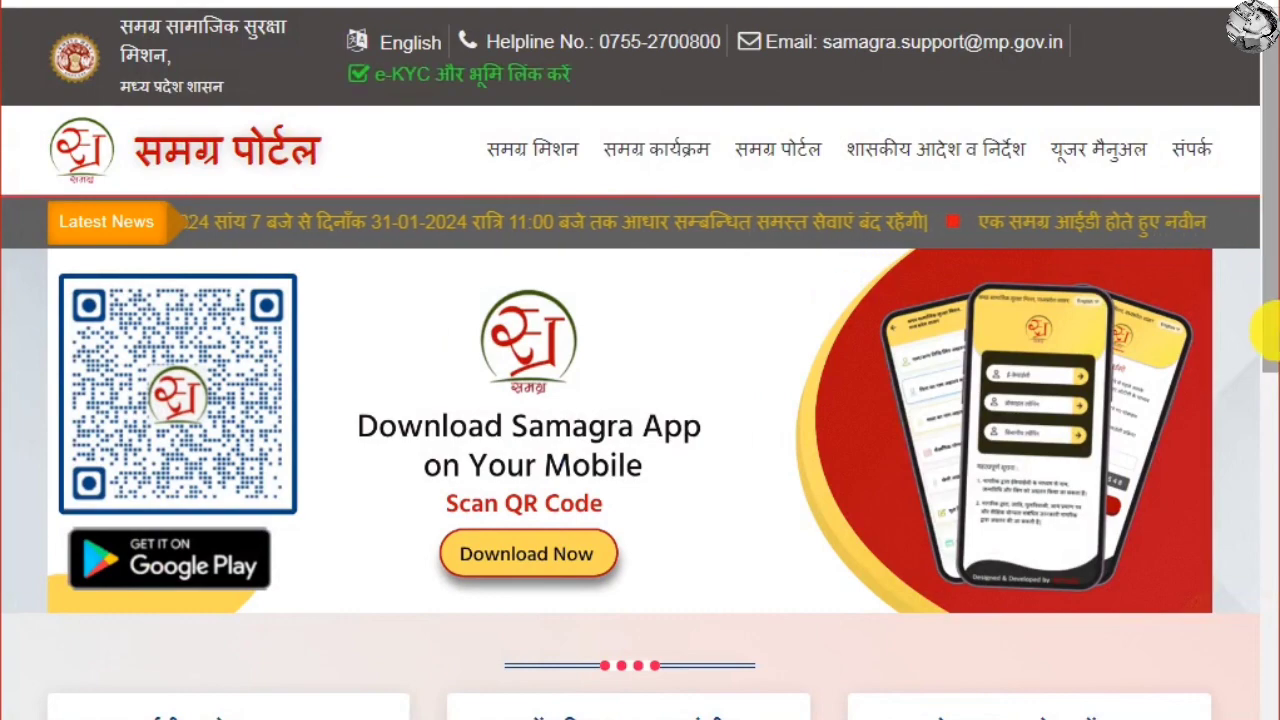
{"action": "scroll", "coordinate": [1266, 455], "scroll_direction": "down", "scroll_amount": 2}
{"action": "scroll", "coordinate": [1266, 455], "scroll_direction": "down", "scroll_amount": 2}
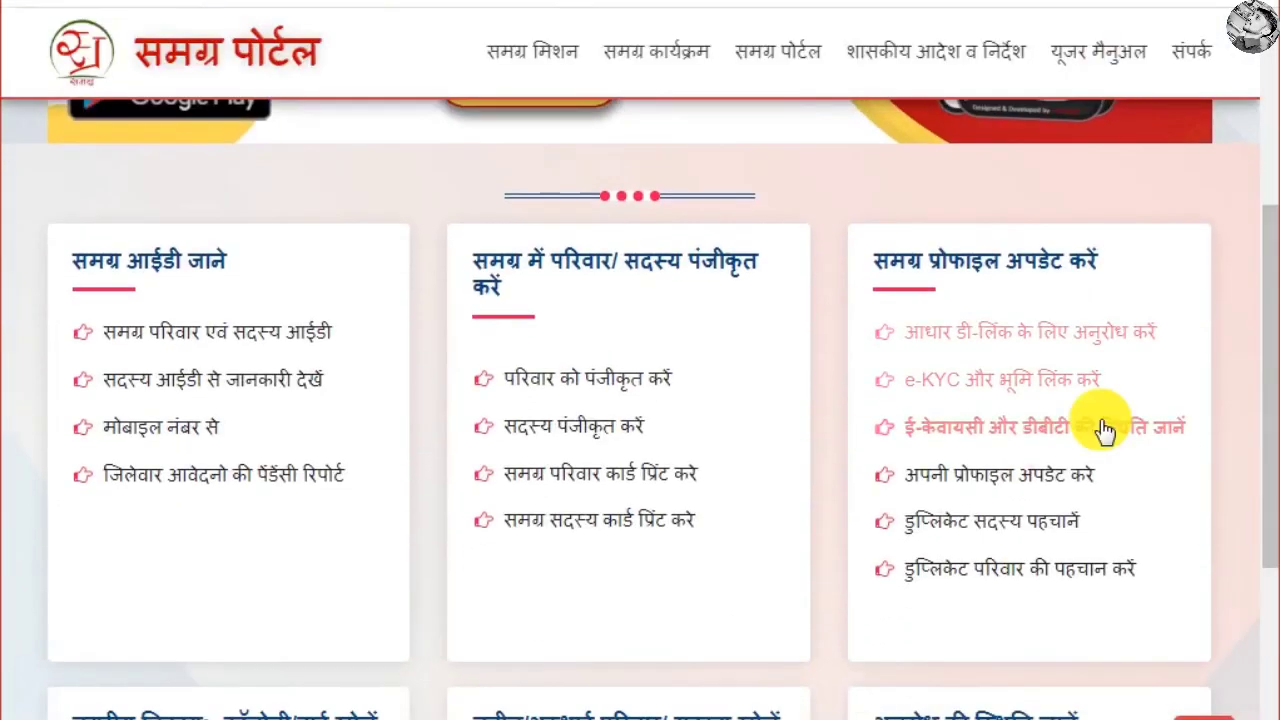
{"action": "left_click", "coordinate": [1020, 388]}
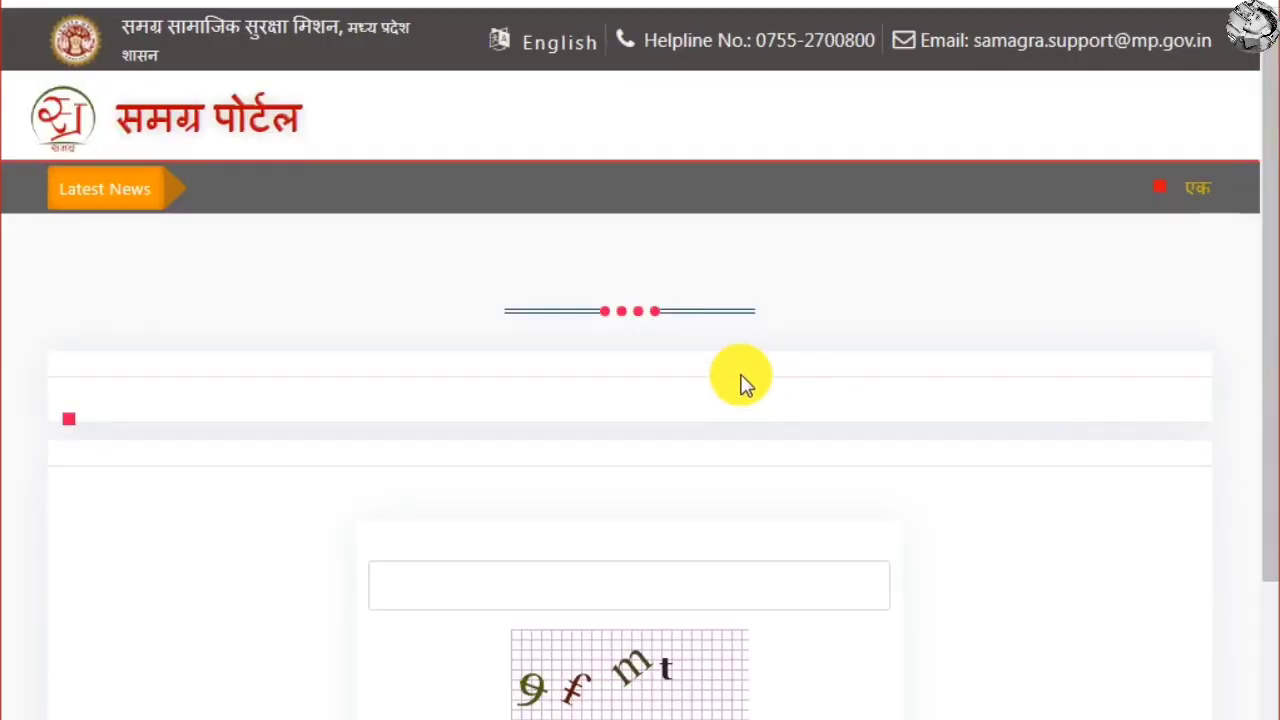
- Fill in the member's Samagra ID and the captcha code, and search for the member
{"action": "left_click_drag", "start_coordinate": [1268, 140], "coordinate": [1268, 426]}
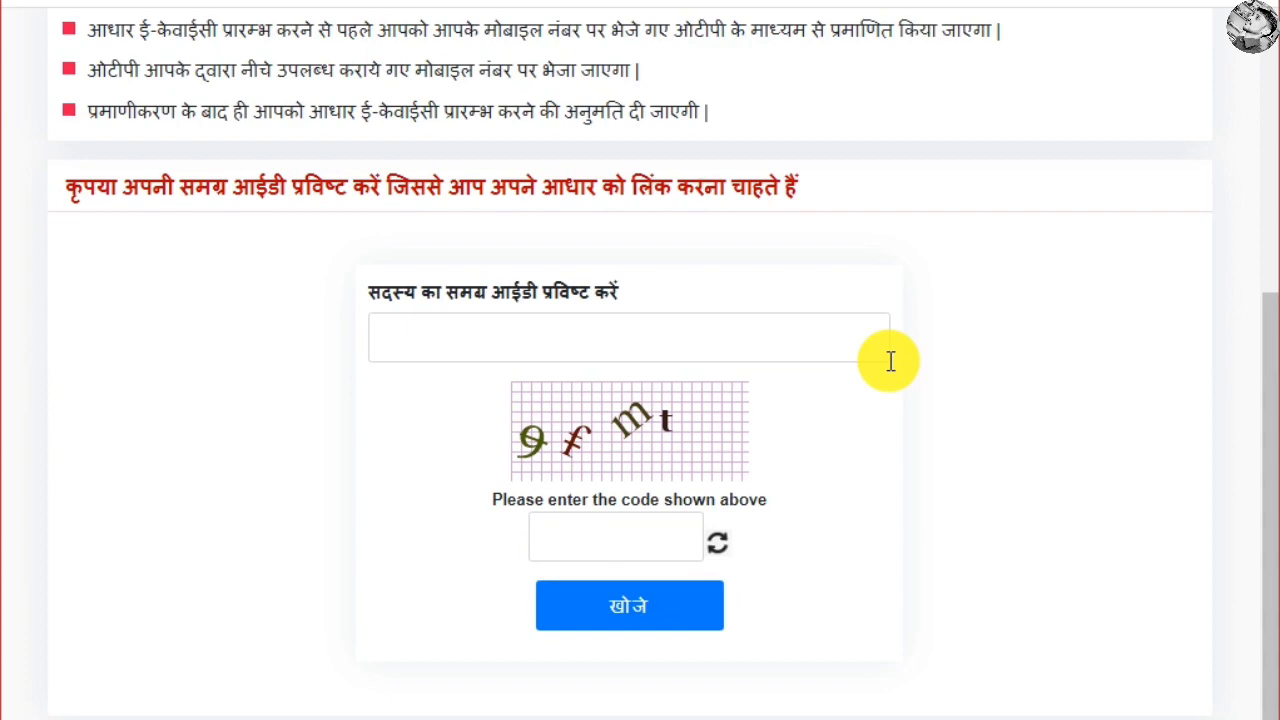
{"action": "left_click", "coordinate": [523, 330]}
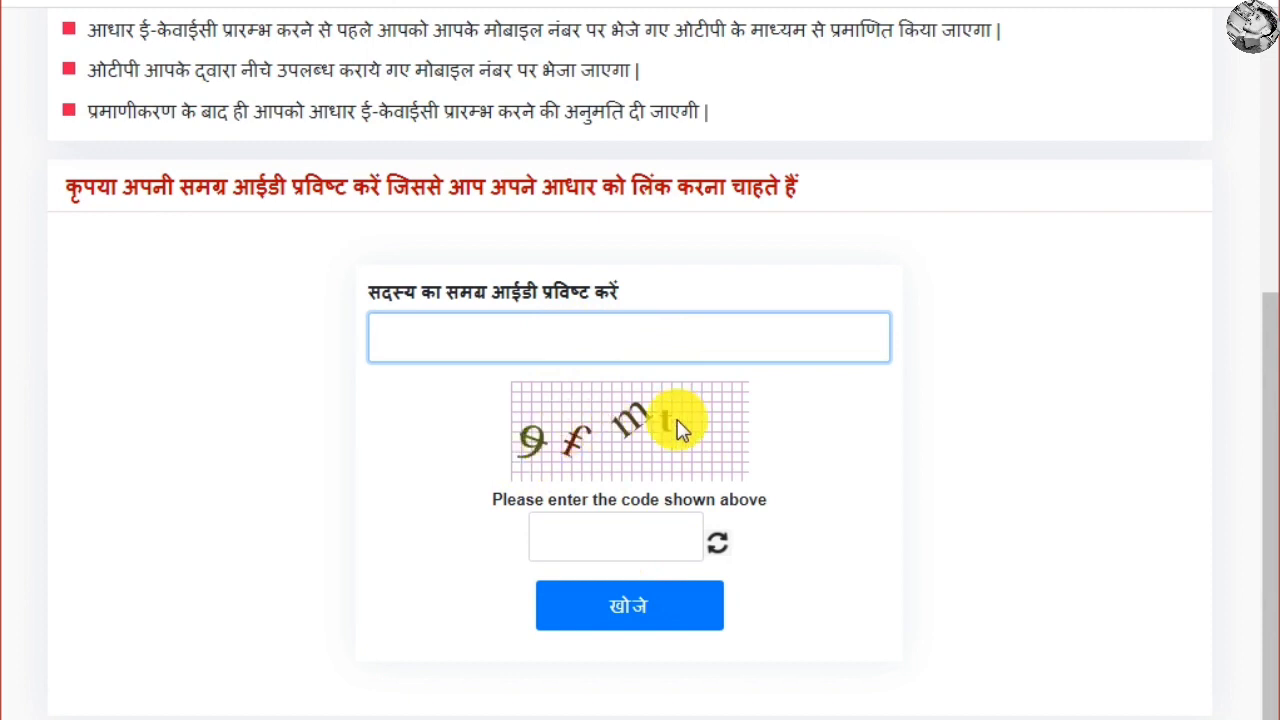
{"action": "left_click", "coordinate": [600, 524]}
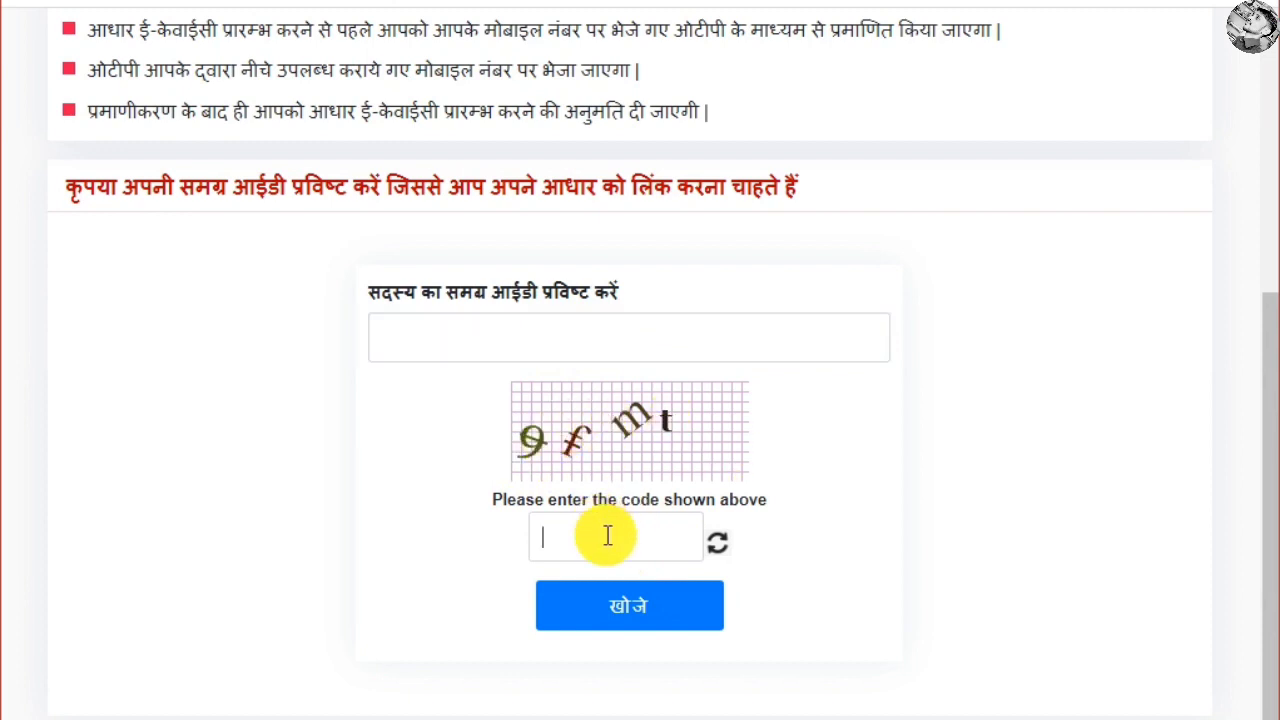
{"action": "left_click", "coordinate": [638, 604]}
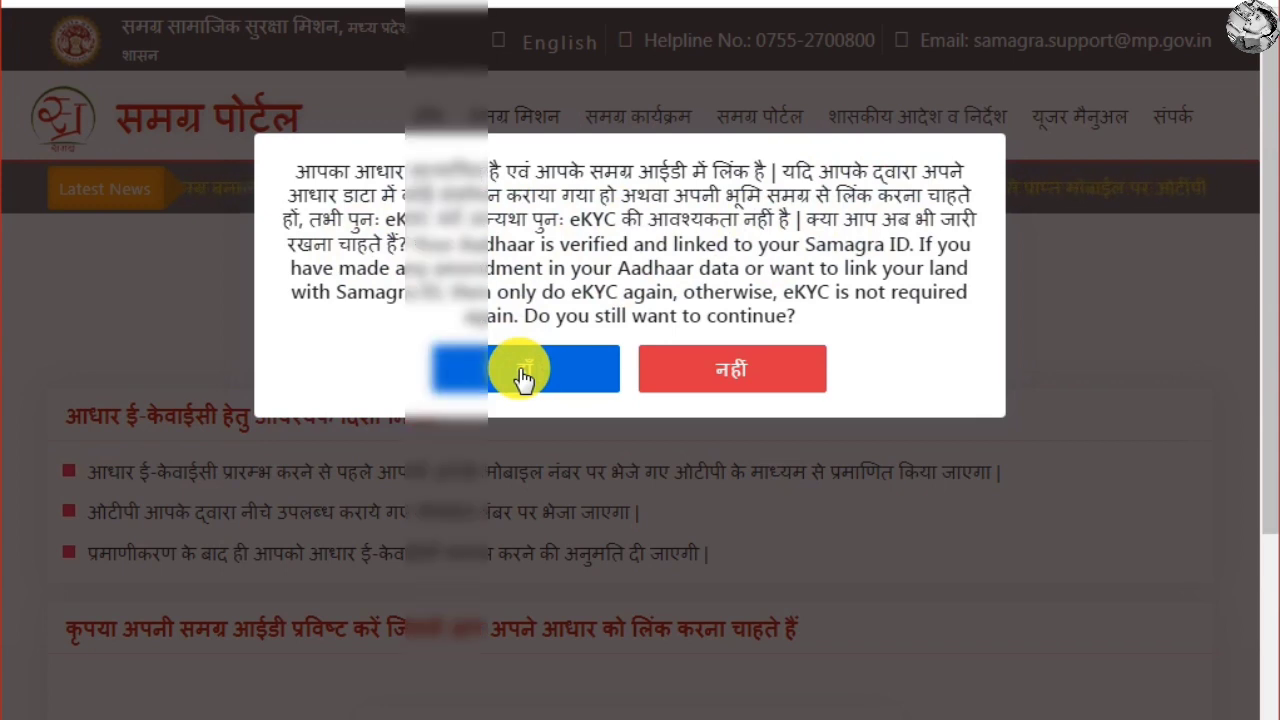
- Agree to continue with eKYC and send an OTP to the registered mobile number
{"action": "left_click", "coordinate": [522, 377]}
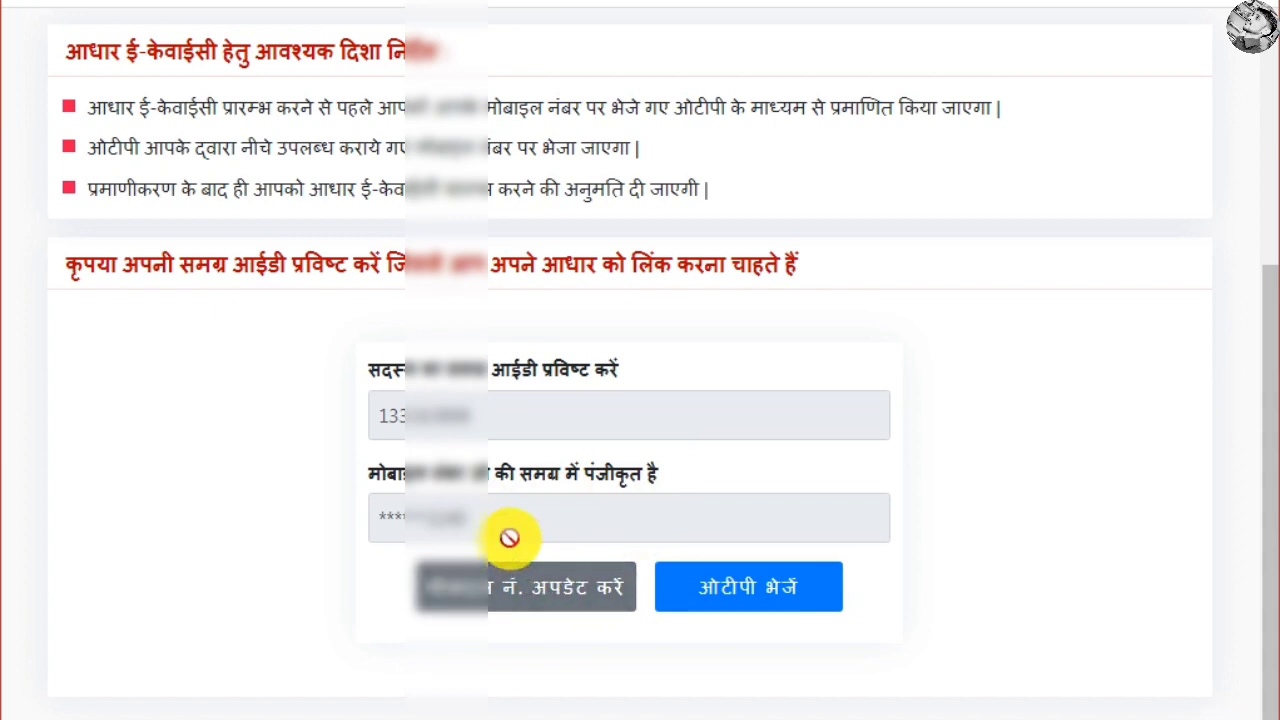
{"action": "left_click", "coordinate": [749, 594]}
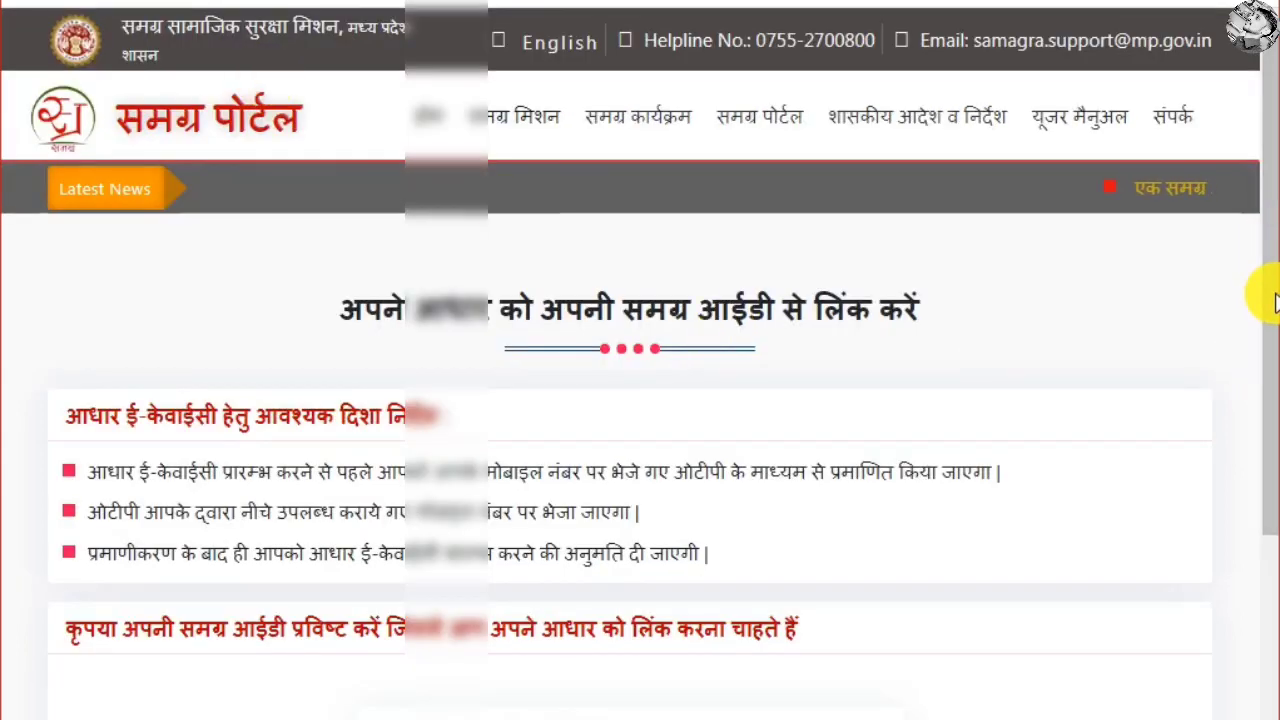
{"action": "left_click_drag", "start_coordinate": [1268, 265], "coordinate": [1260, 508]}
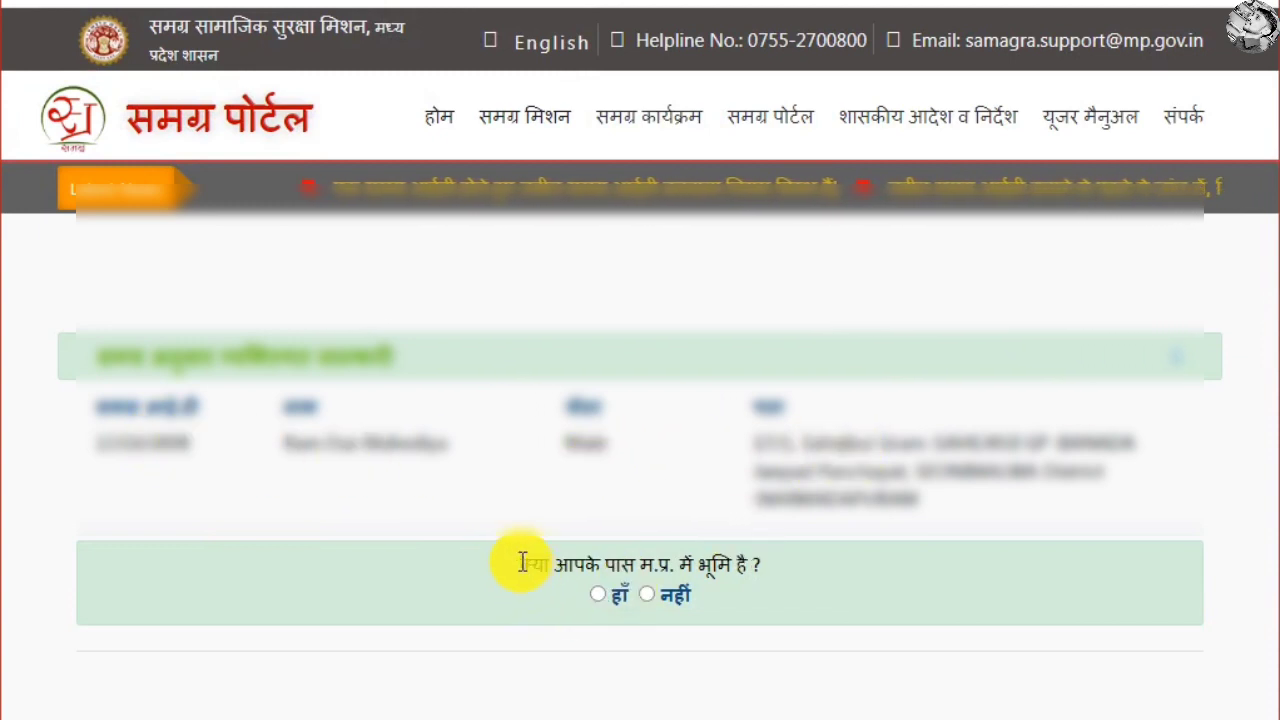
- Answer हाँ to owning land in M.P., and choose सीहोर as the district and the land's tehsil
{"action": "left_click", "coordinate": [599, 592]}
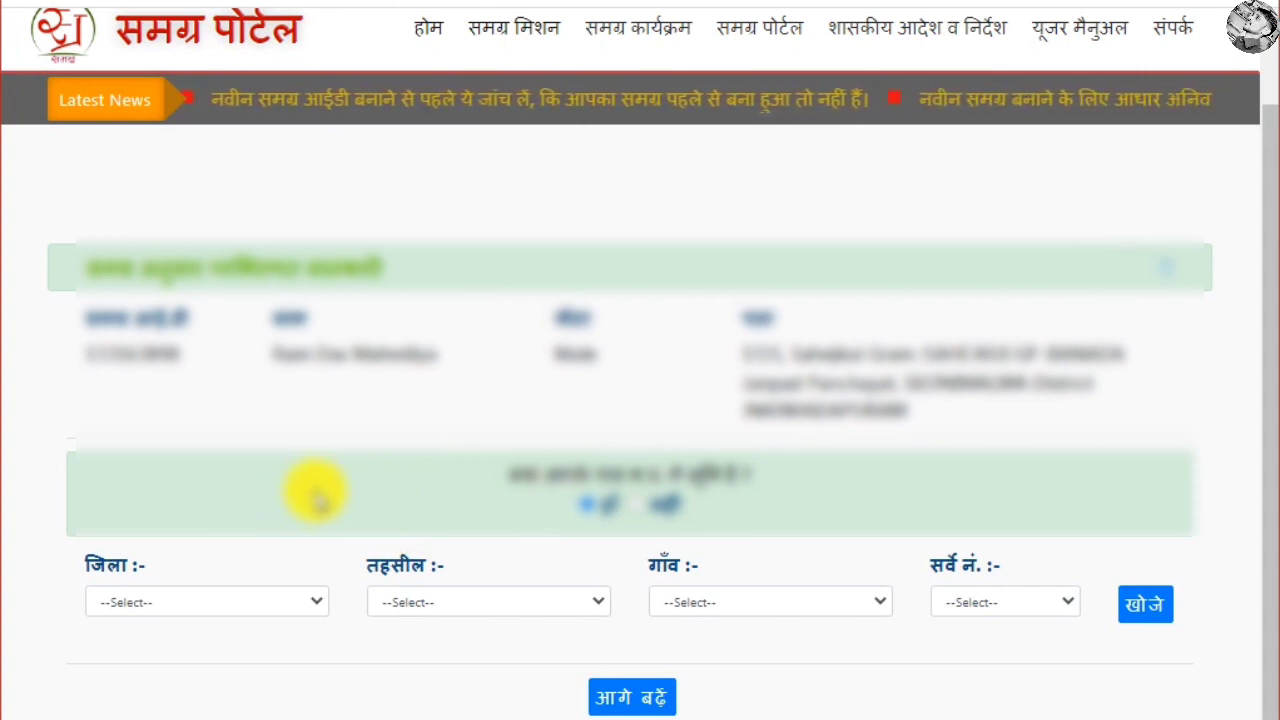
{"action": "left_click", "coordinate": [237, 602]}
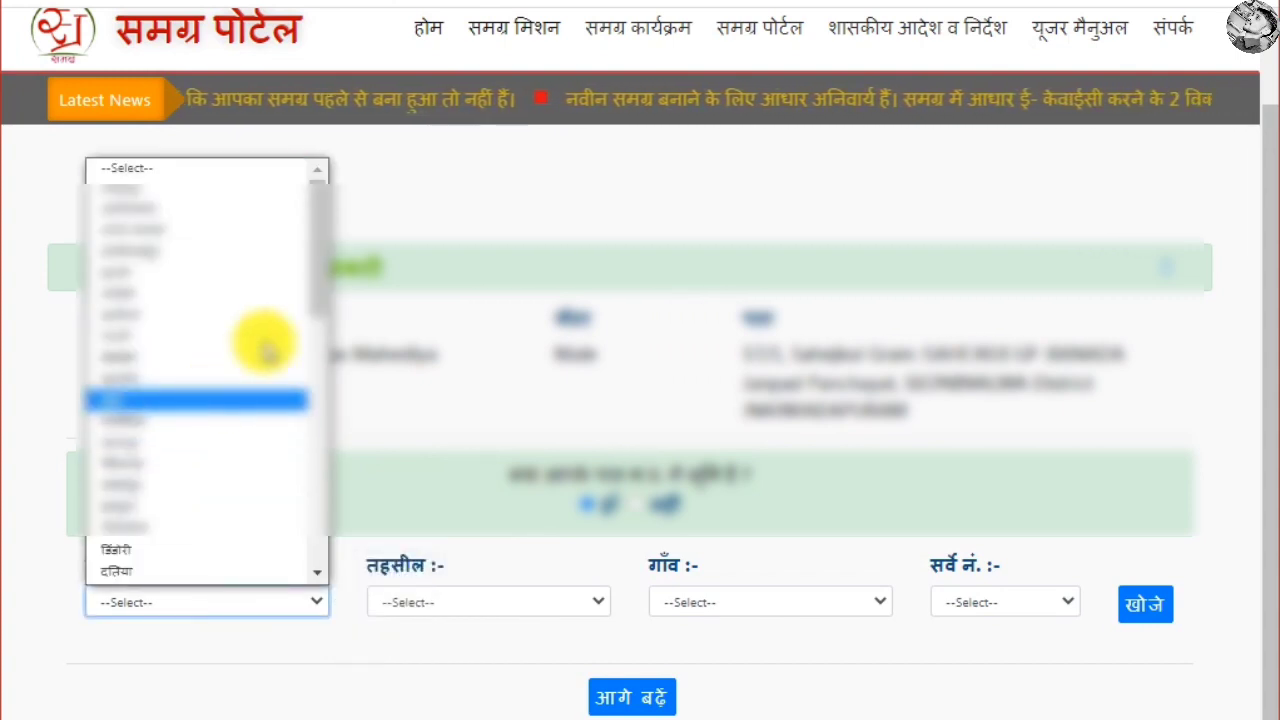
{"action": "left_click_drag", "start_coordinate": [312, 218], "coordinate": [306, 535]}
{"action": "left_click", "coordinate": [306, 540]}
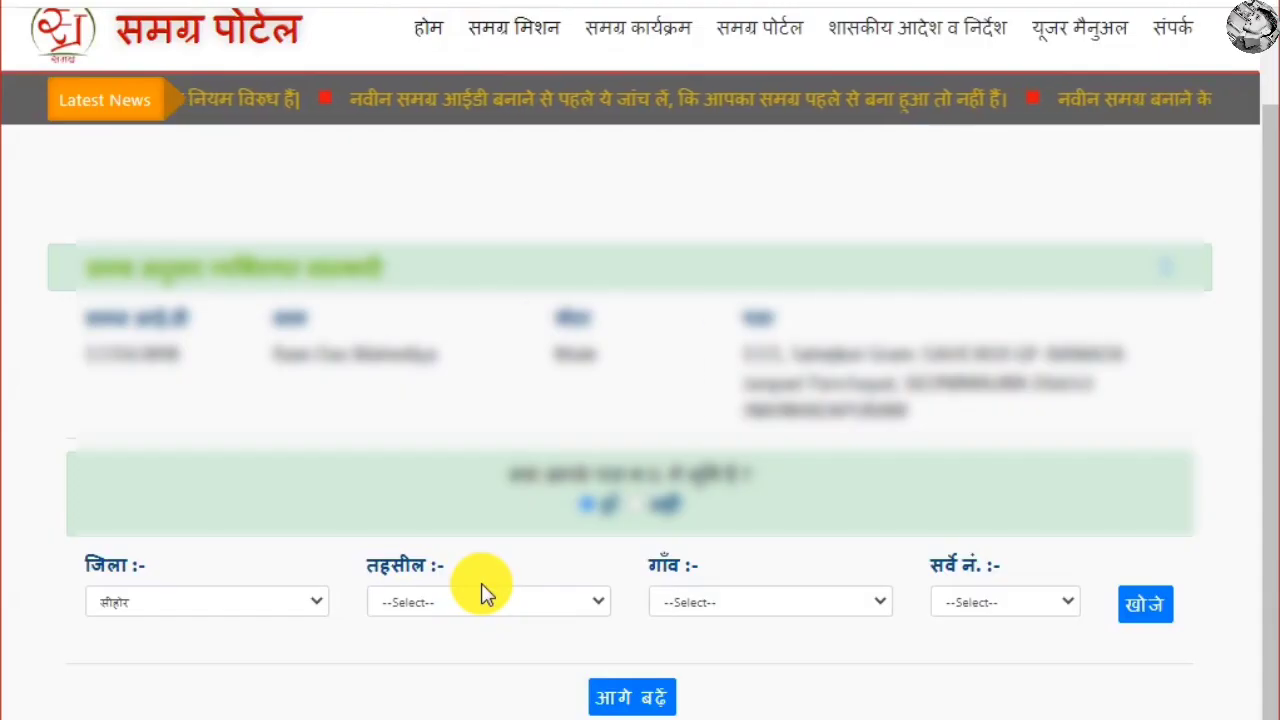
{"action": "left_click", "coordinate": [503, 600]}
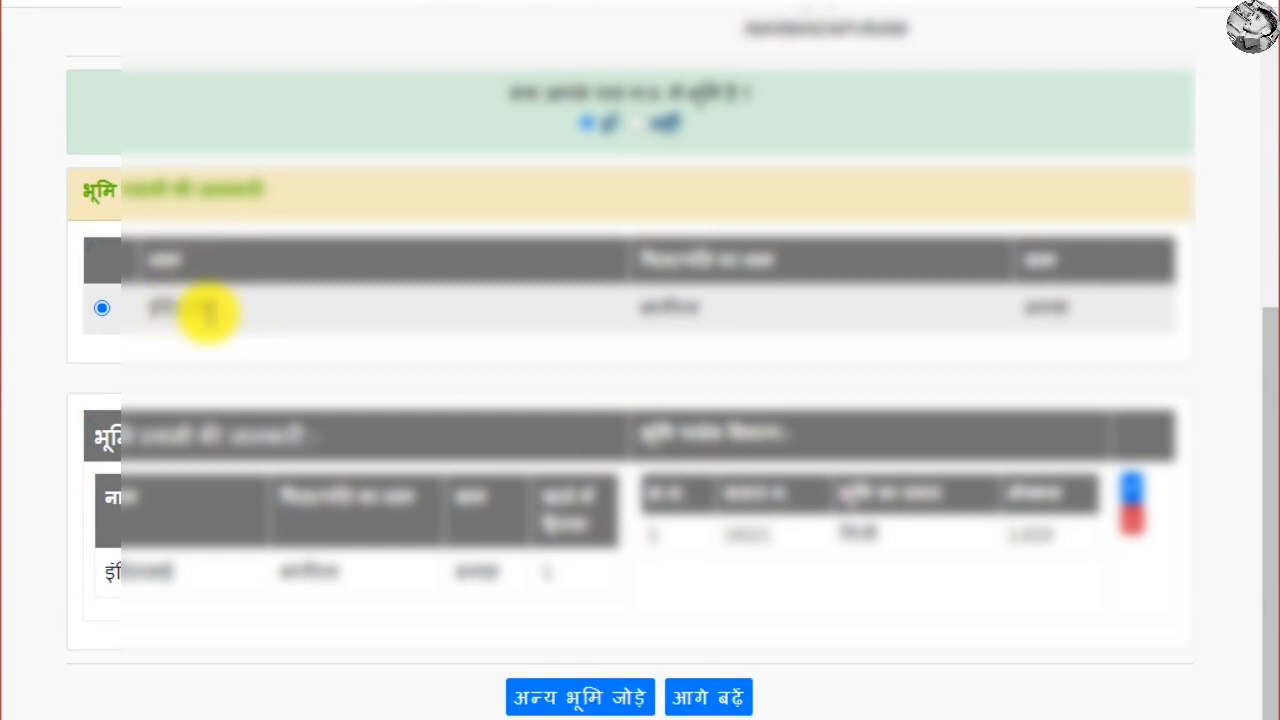
- Select the landowner's record from the land search and proceed with the linked land
{"action": "left_click", "coordinate": [100, 309]}
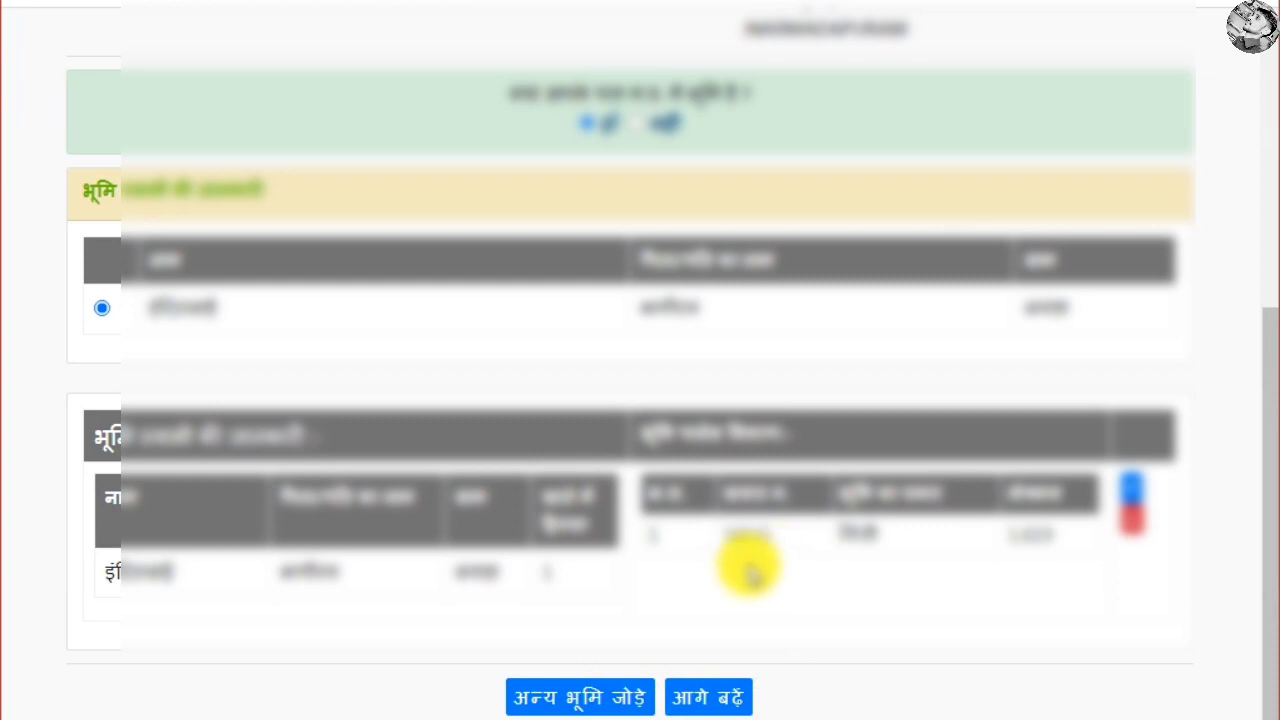
{"action": "left_click", "coordinate": [727, 700]}
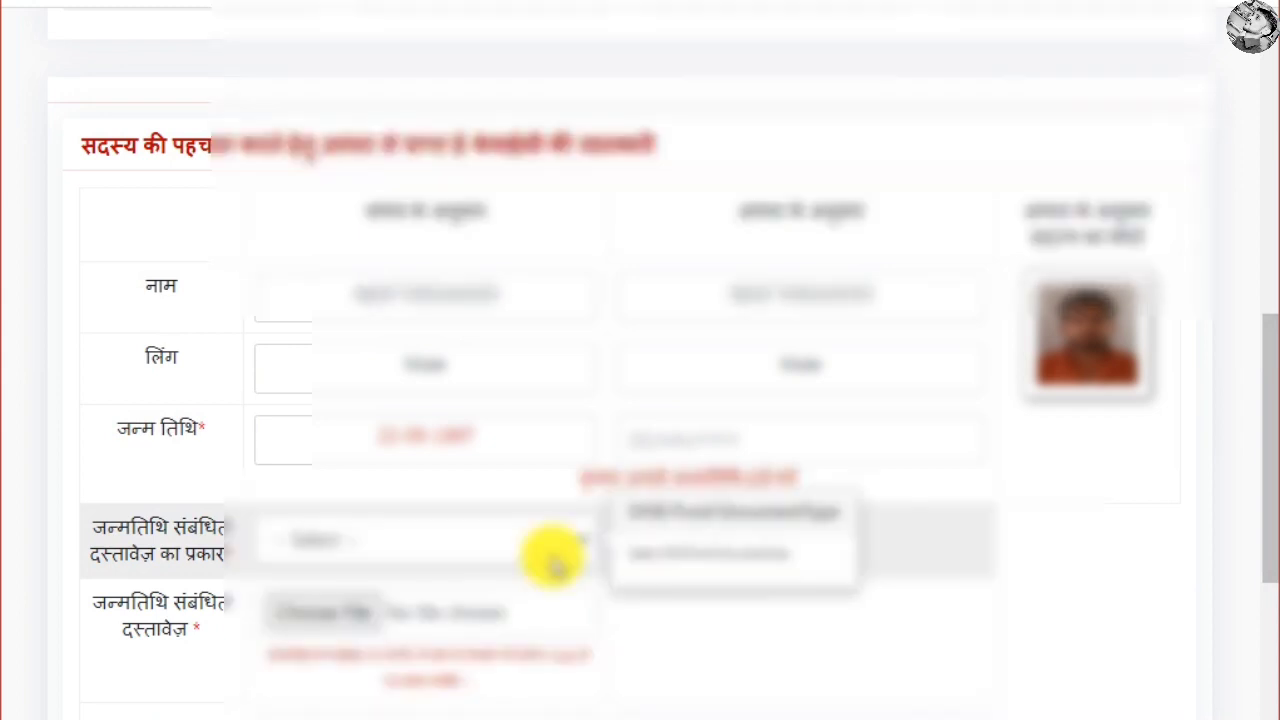
- Set the date-of-birth proof document type to Pan Card in the member identification details
{"action": "scroll", "coordinate": [605, 300], "scroll_direction": "down", "scroll_amount": 2}
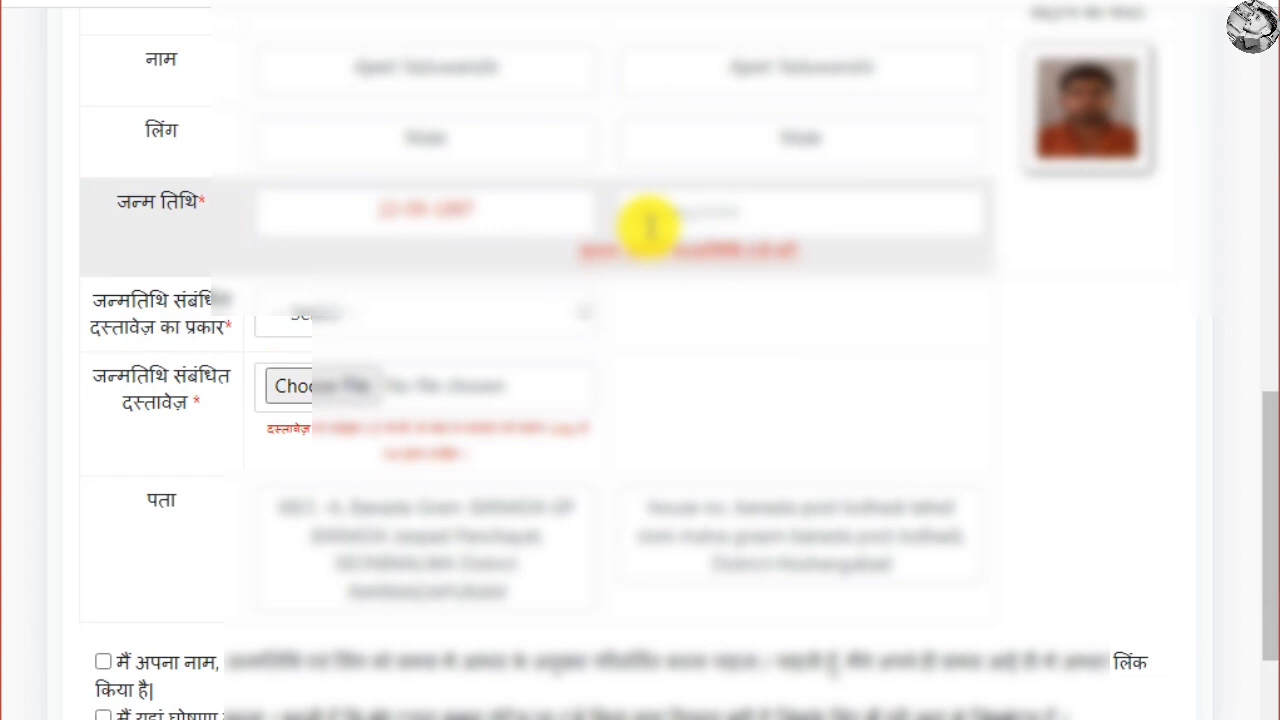
{"action": "left_click", "coordinate": [650, 228]}
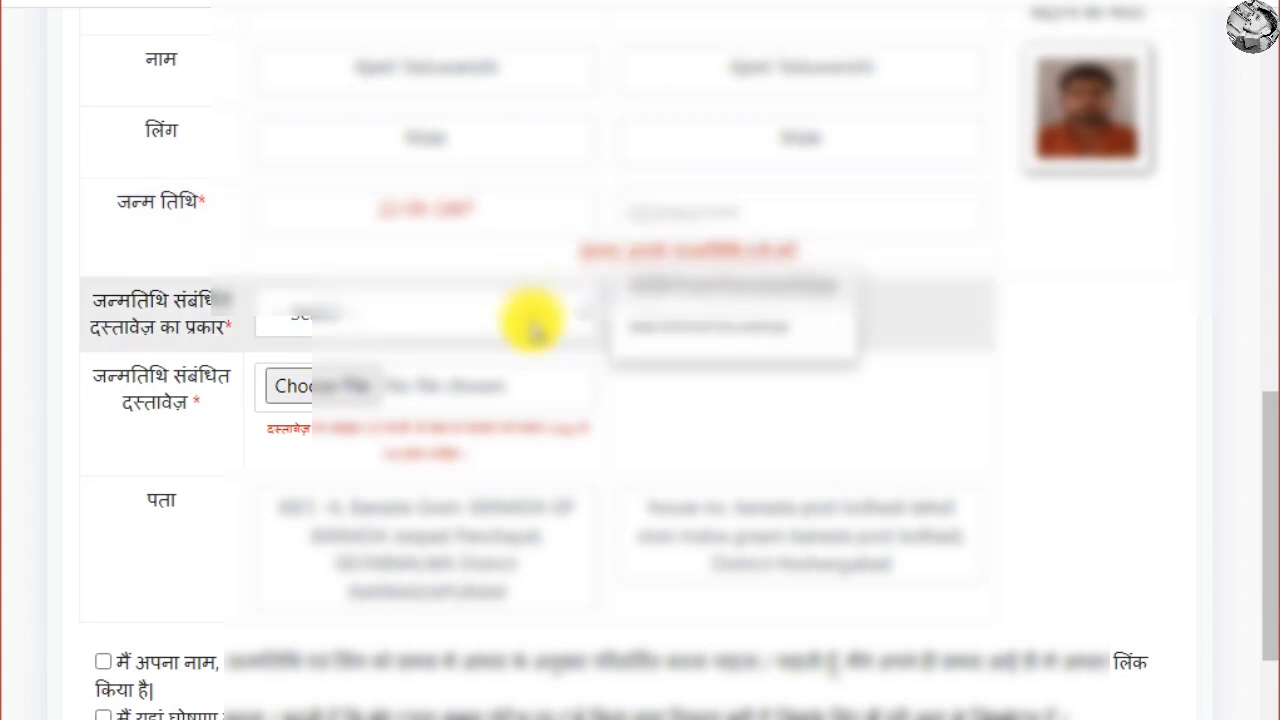
{"action": "left_click", "coordinate": [728, 273]}
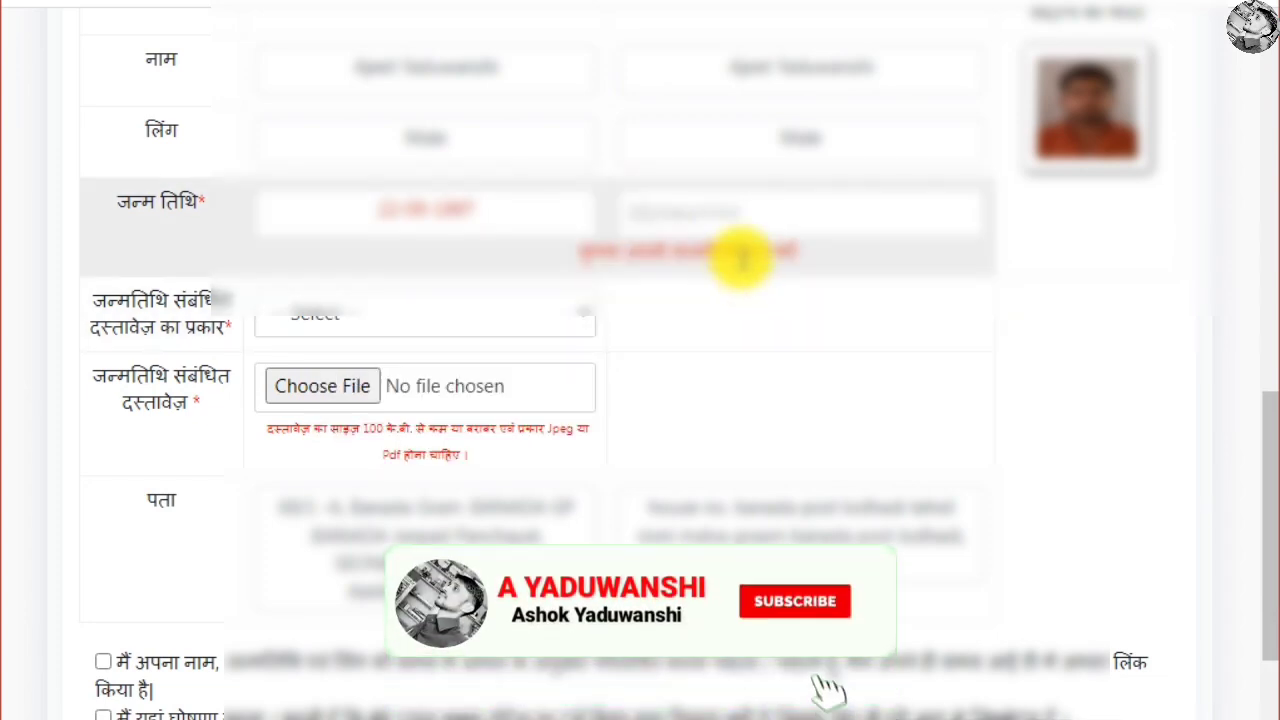
{"action": "left_click", "coordinate": [507, 320]}
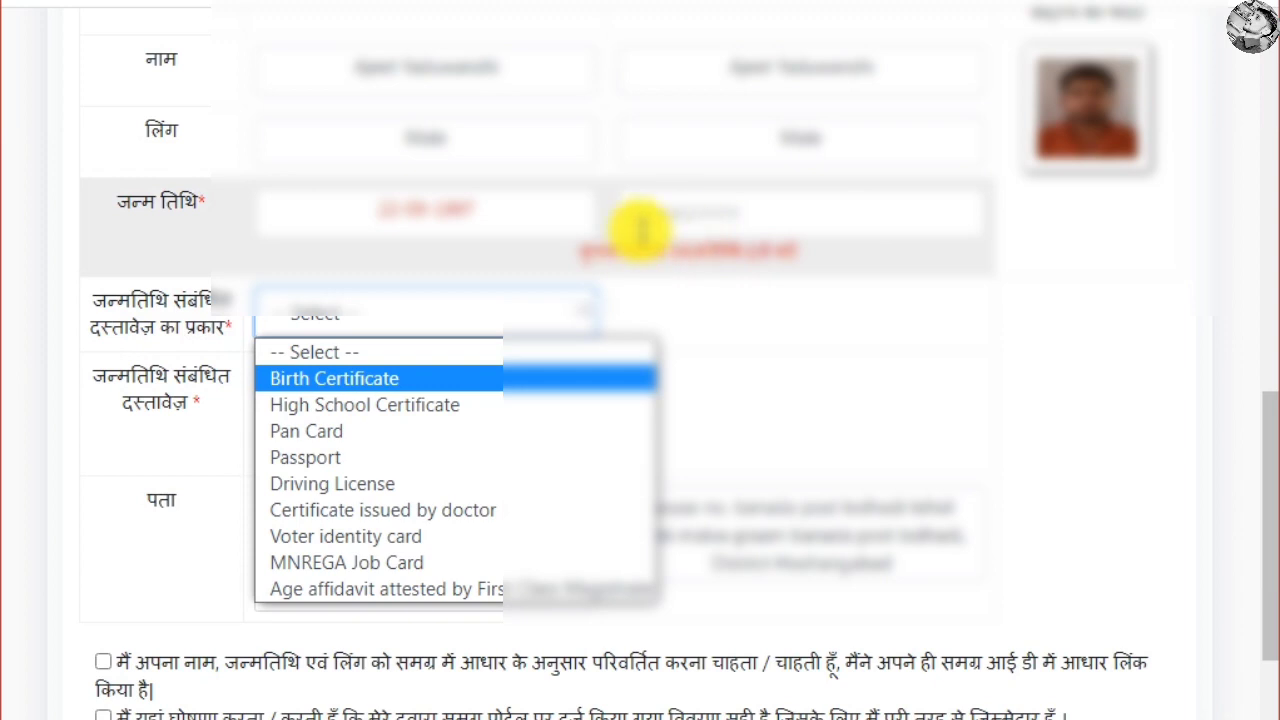
{"action": "left_click", "coordinate": [716, 297]}
{"action": "left_click", "coordinate": [465, 325]}
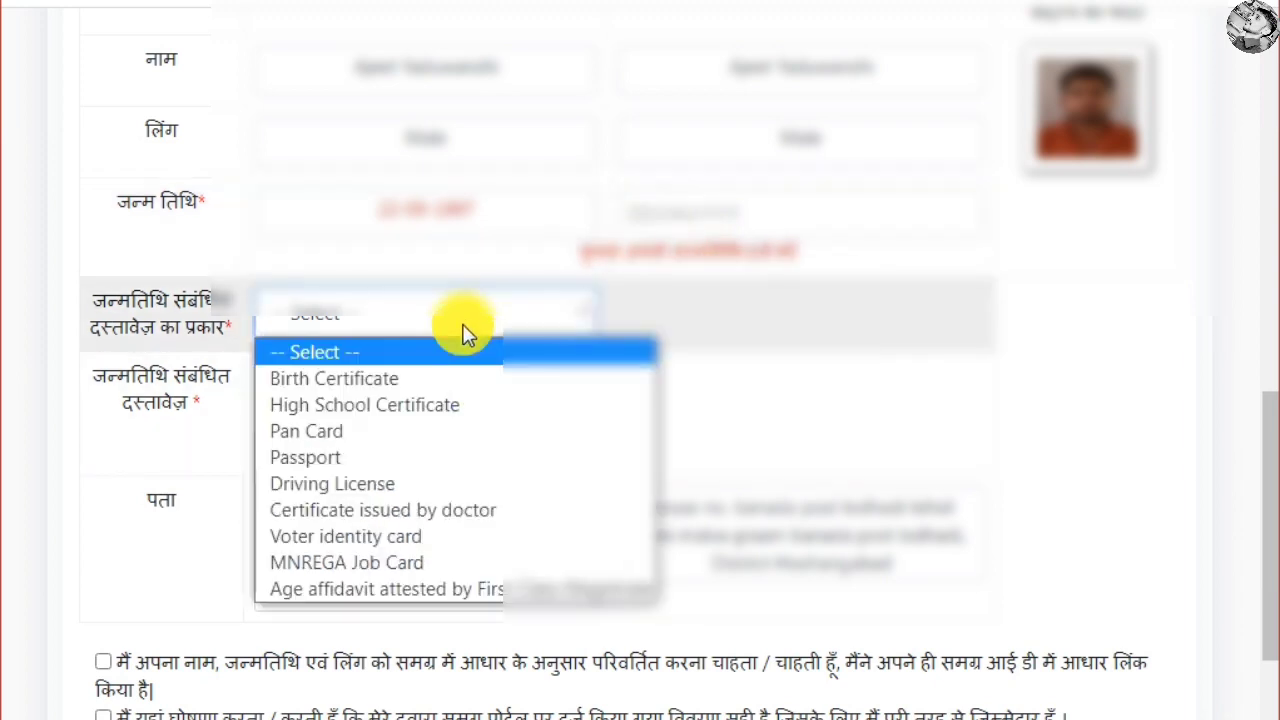
{"action": "left_click", "coordinate": [340, 432]}
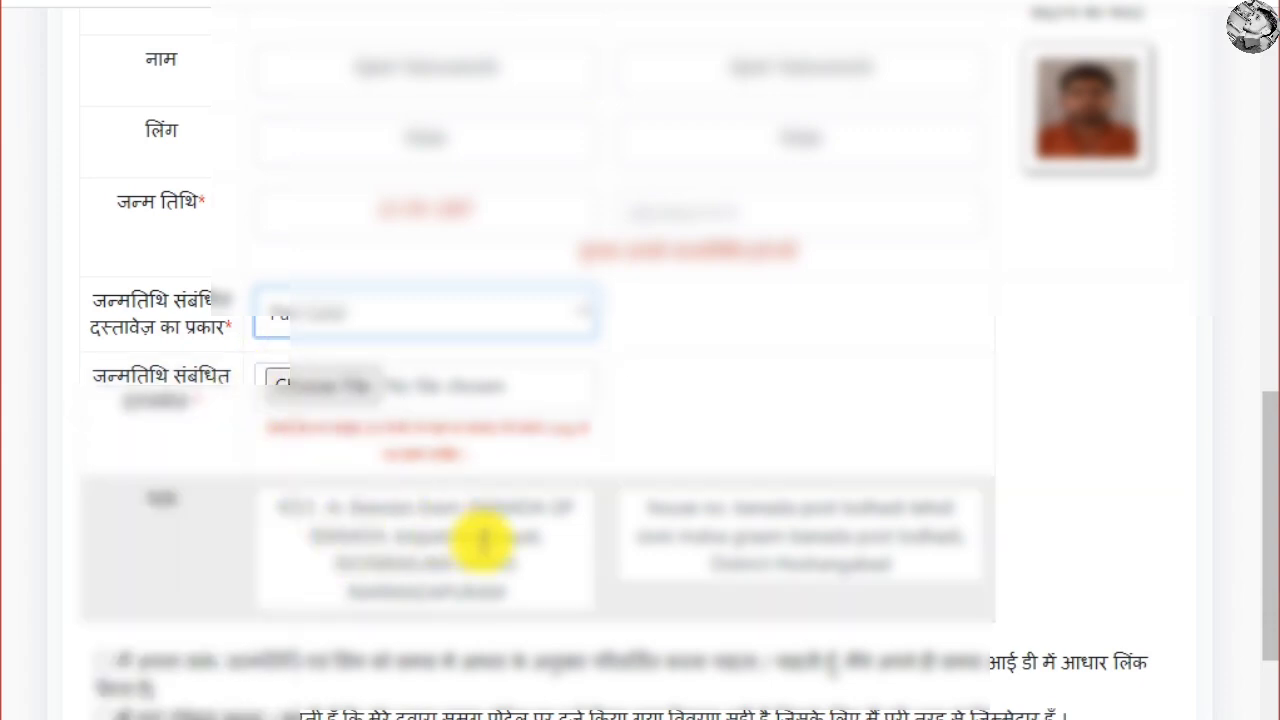
- Tick all three declarations, including changing the name in Hindi, and send the request to the ग्राम पंचायत/वार्ड
{"action": "scroll", "coordinate": [474, 543], "scroll_direction": "down", "scroll_amount": 3}
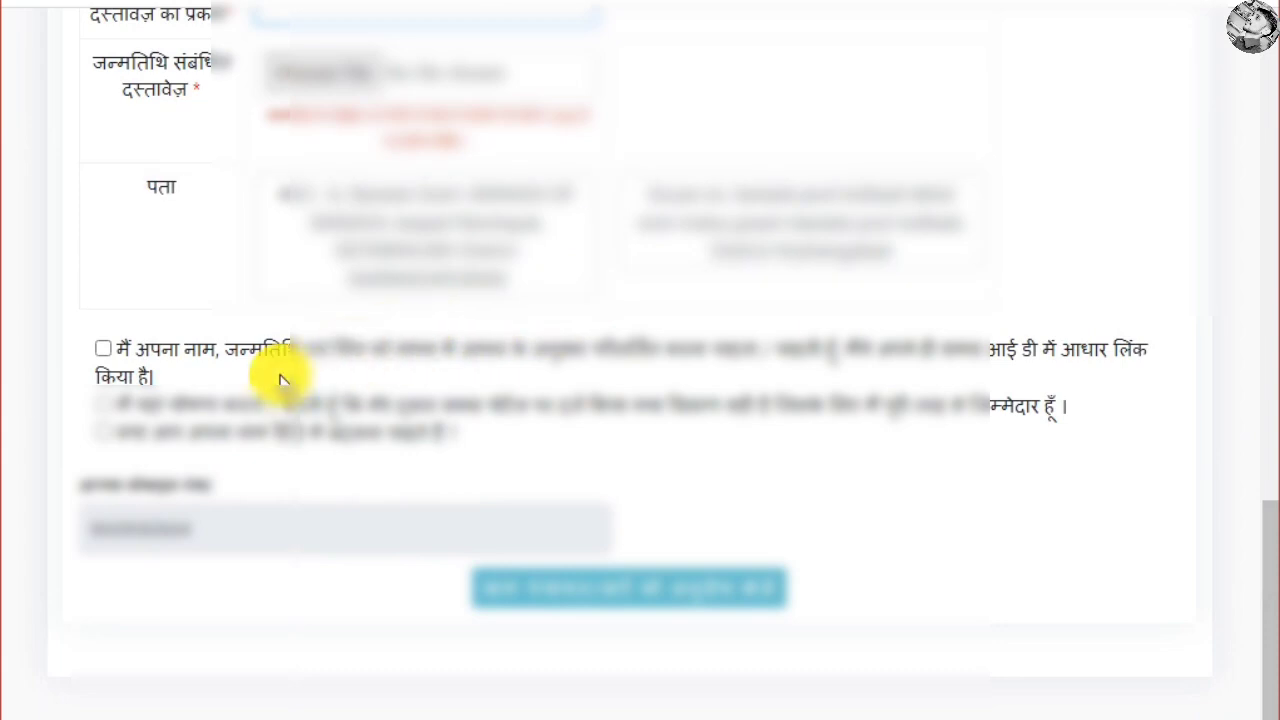
{"action": "left_click", "coordinate": [103, 349]}
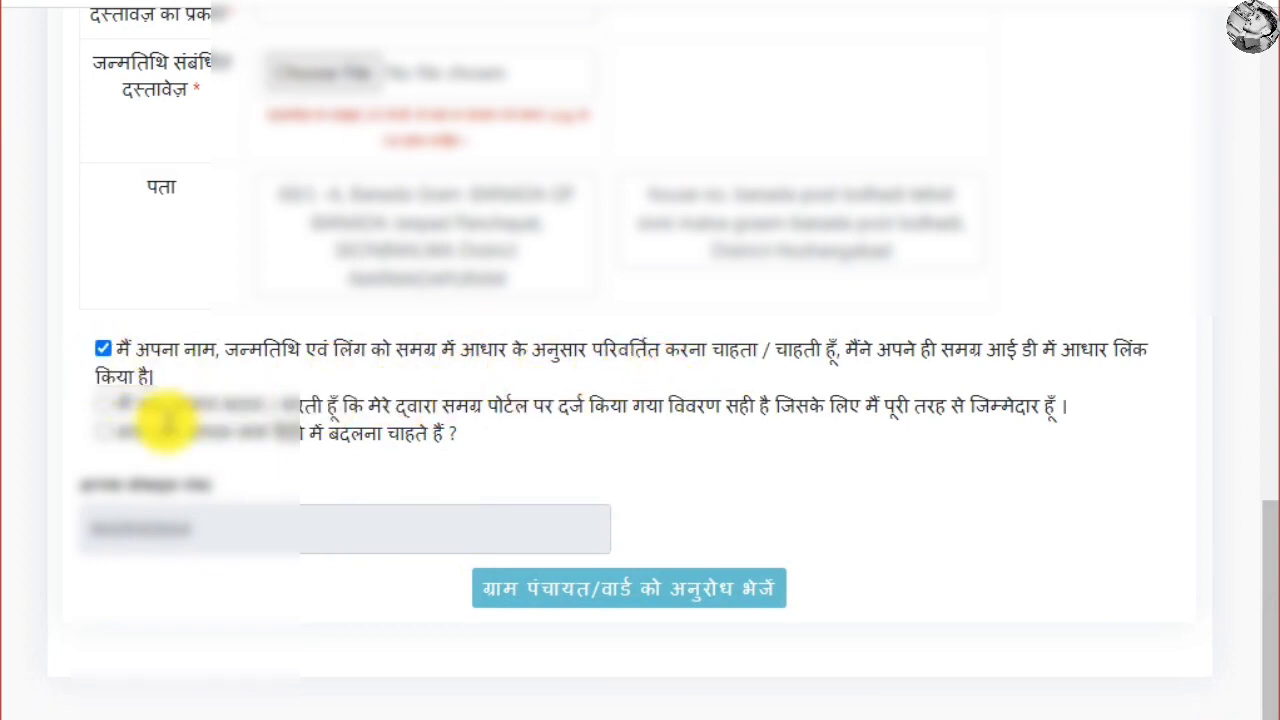
{"action": "left_click", "coordinate": [103, 404]}
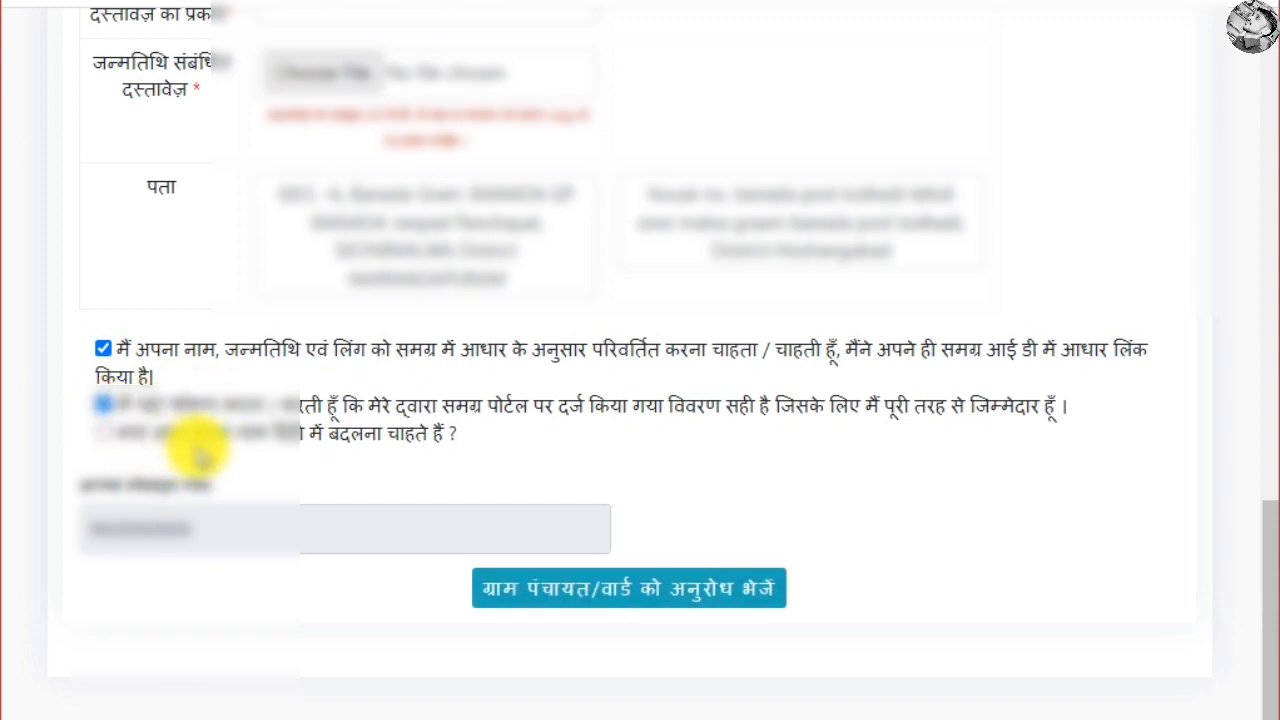
{"action": "left_click", "coordinate": [103, 434]}
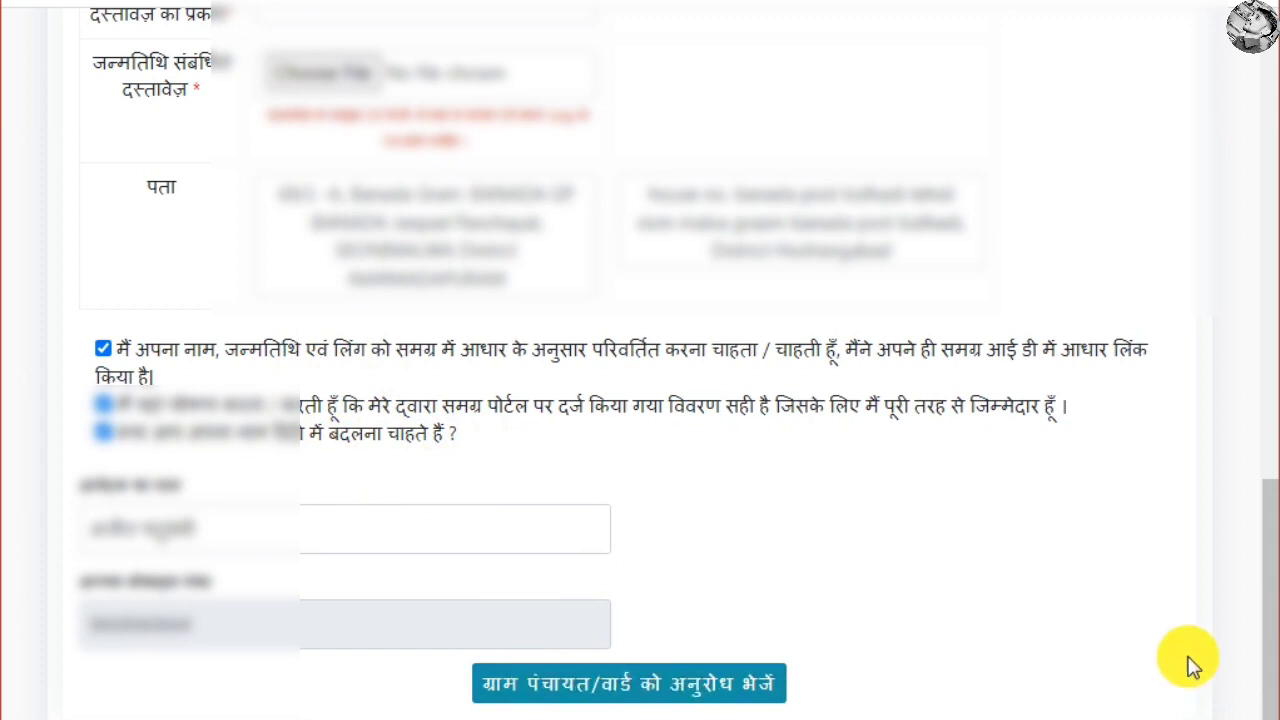
{"action": "scroll", "coordinate": [1272, 518], "scroll_direction": "down", "scroll_amount": 1}
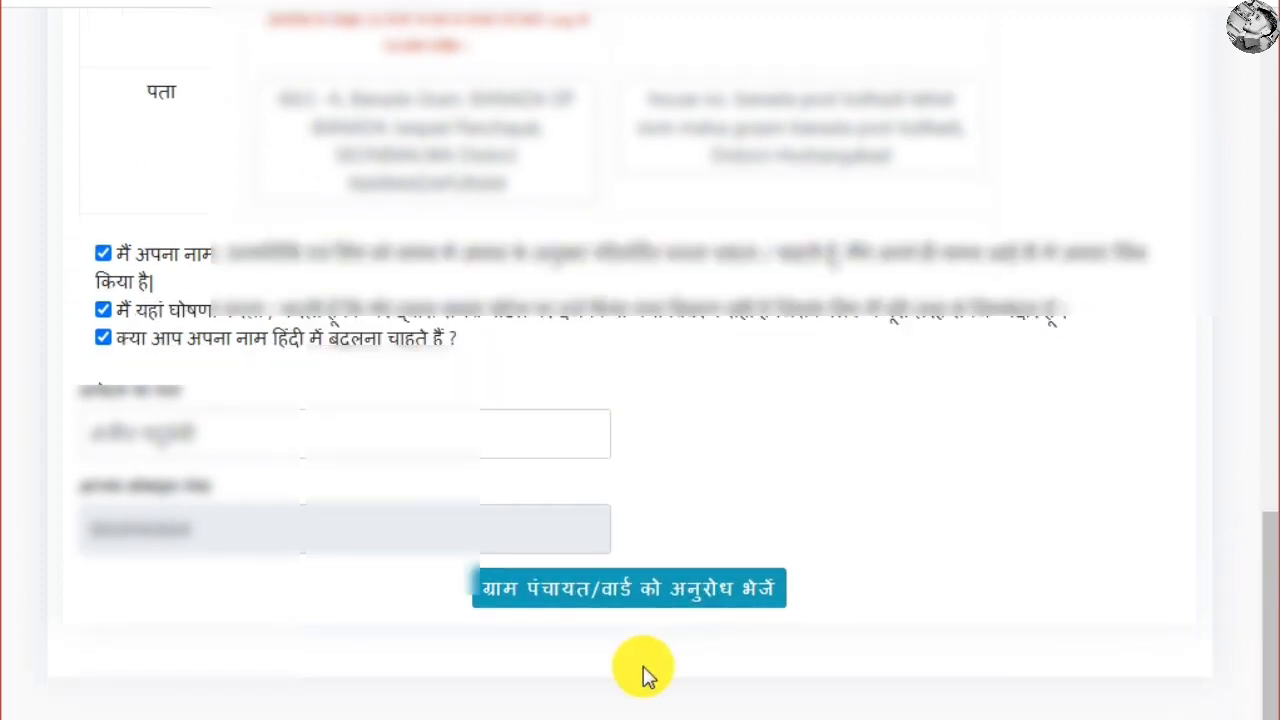
{"action": "left_click", "coordinate": [626, 586]}
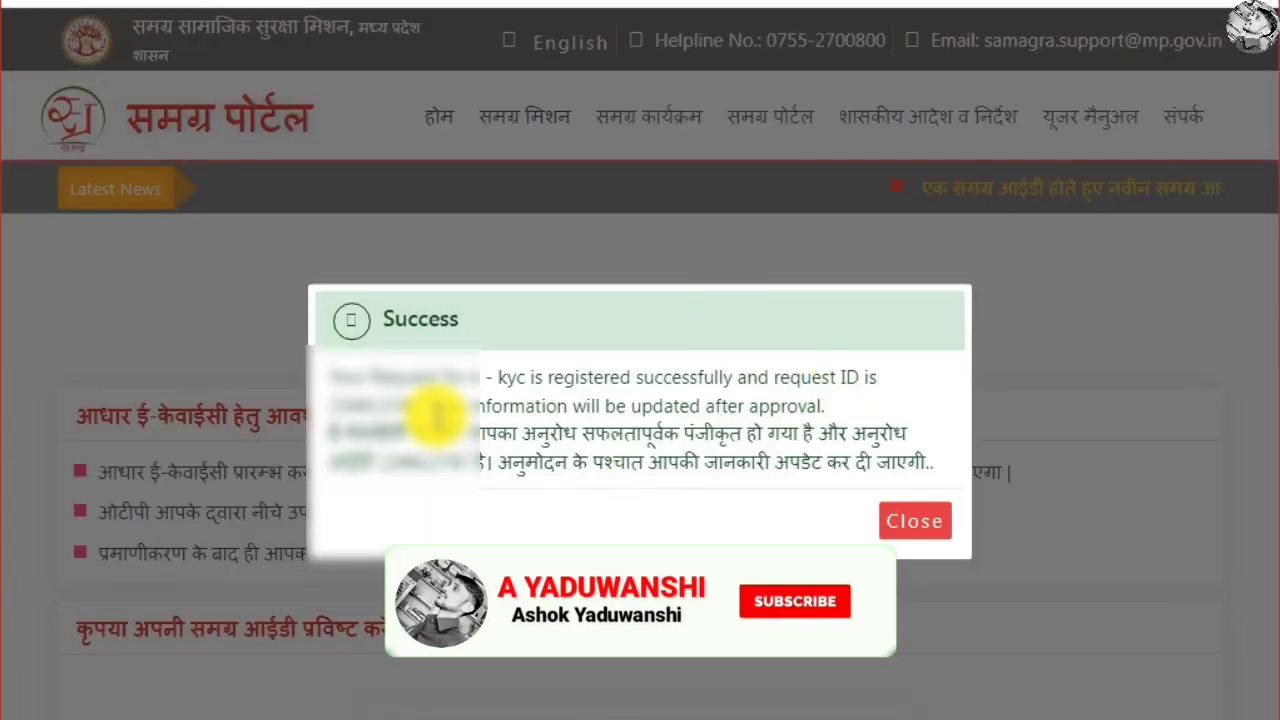